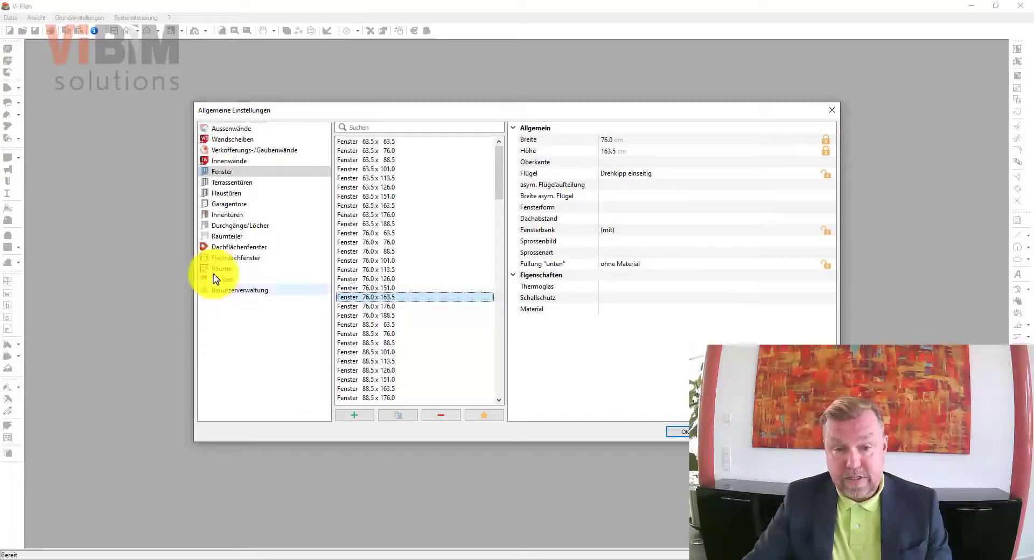
Step: Show the Räume room-type defaults in Allgemeine Einstellungen and scroll through their properties
{"action": "left_click", "coordinate": [215, 268]}
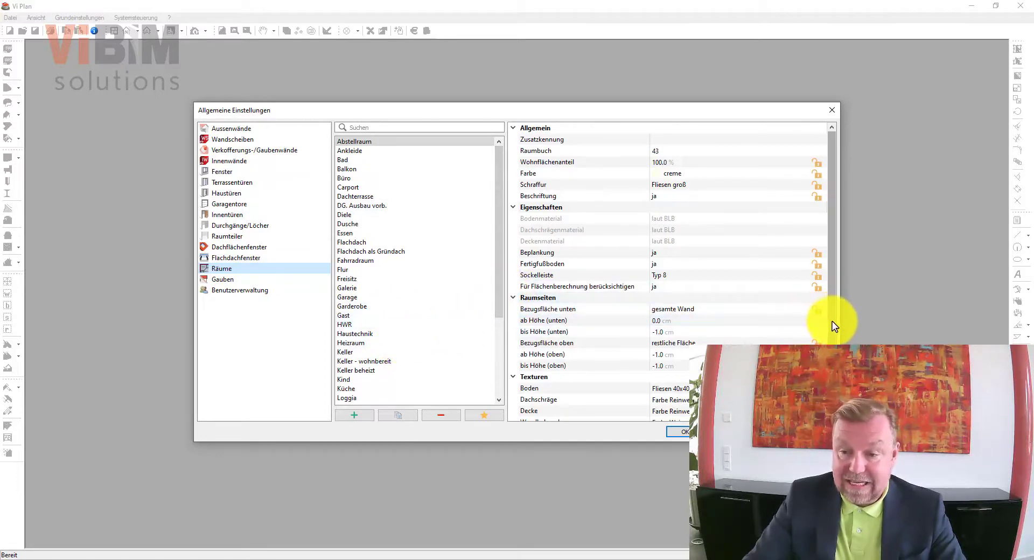
{"action": "scroll", "coordinate": [831, 321], "scroll_direction": "down", "scroll_amount": 1}
{"action": "scroll", "coordinate": [832, 321], "scroll_direction": "down", "scroll_amount": 1}
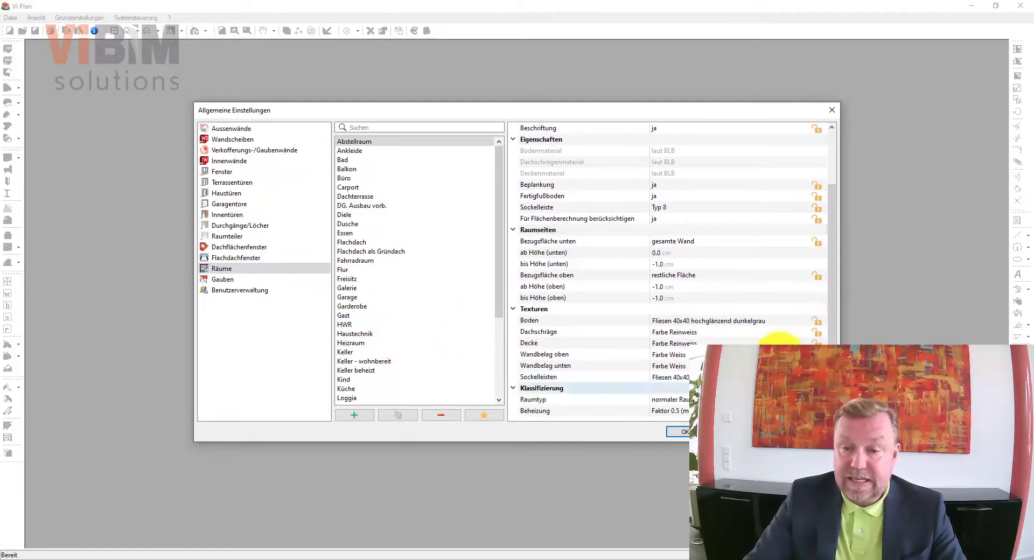
{"action": "left_click", "coordinate": [351, 178]}
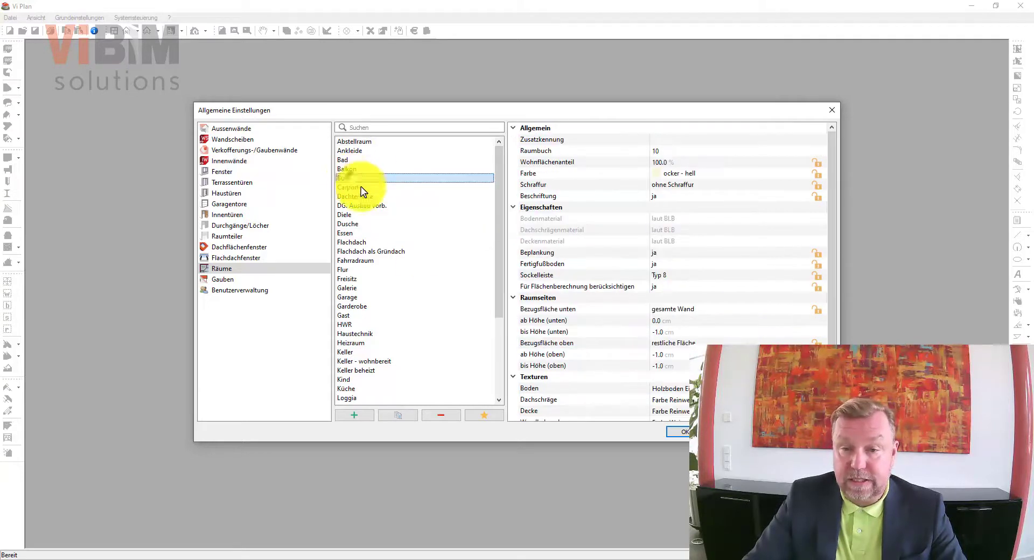
{"action": "scroll", "coordinate": [833, 328], "scroll_direction": "down", "scroll_amount": 2}
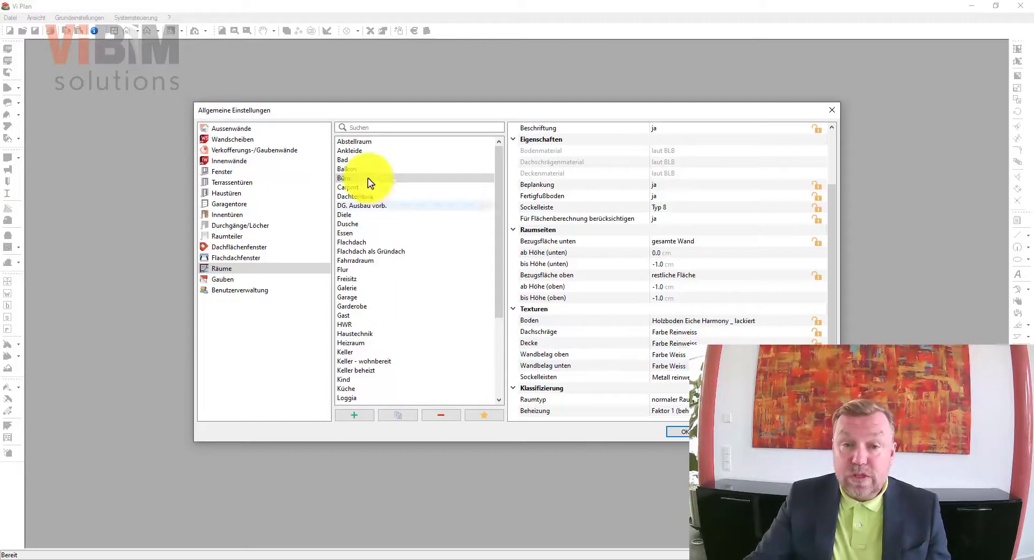
Step: Confirm the Bad floor texture is dark-grey 60x30 high-gloss tiles, then switch to Vi Kalk
{"action": "left_click", "coordinate": [345, 159]}
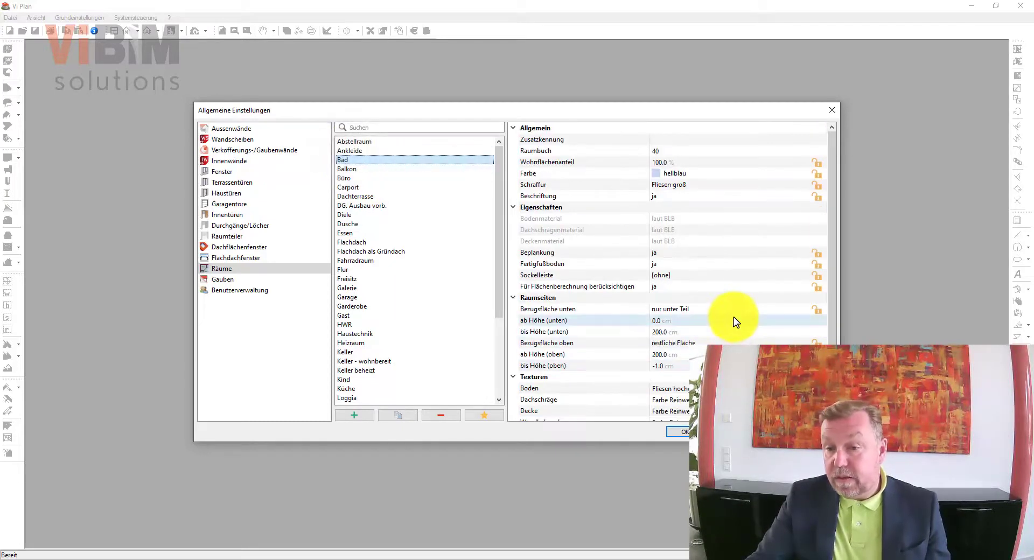
{"action": "scroll", "coordinate": [829, 335], "scroll_direction": "down", "scroll_amount": 2}
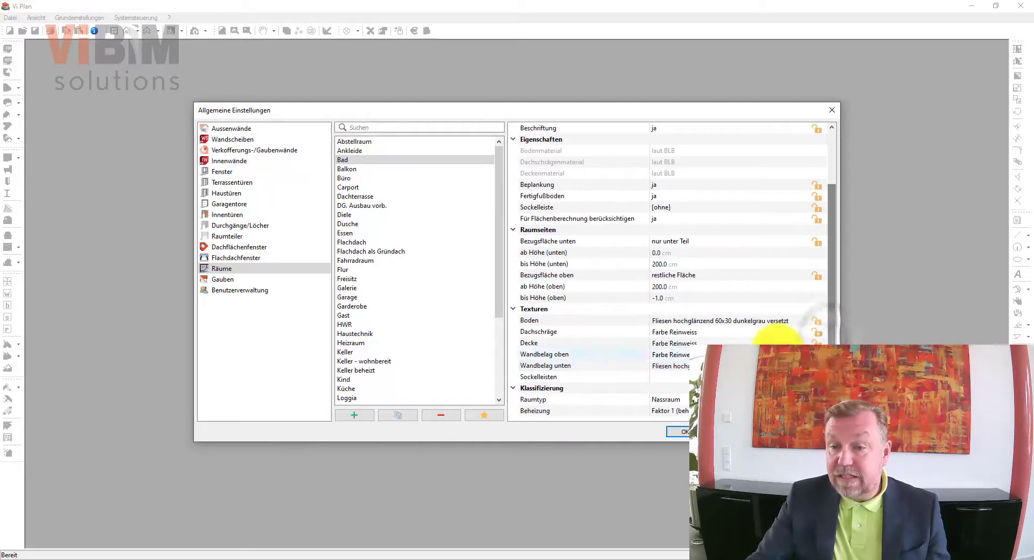
{"action": "left_click", "coordinate": [759, 322]}
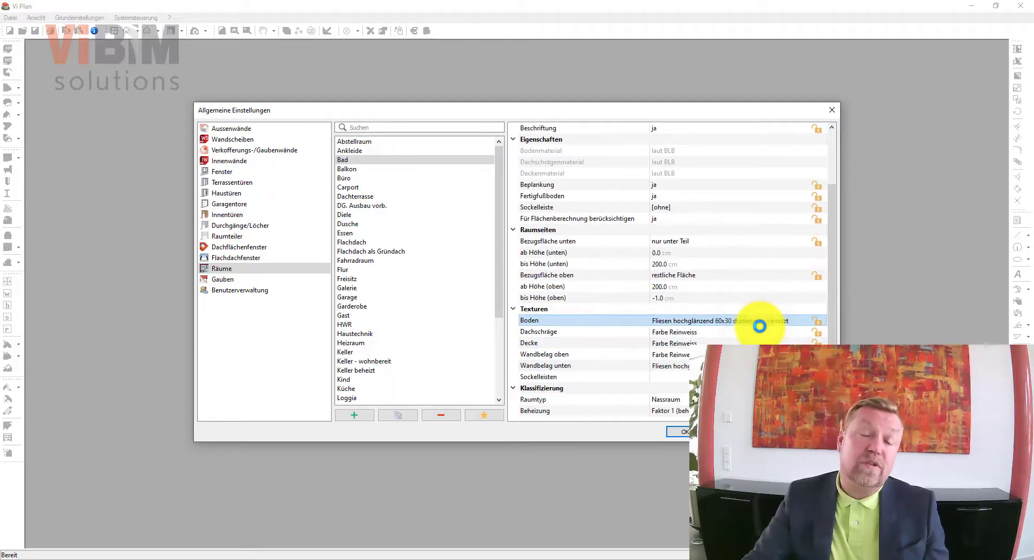
{"action": "double_click", "coordinate": [759, 322]}
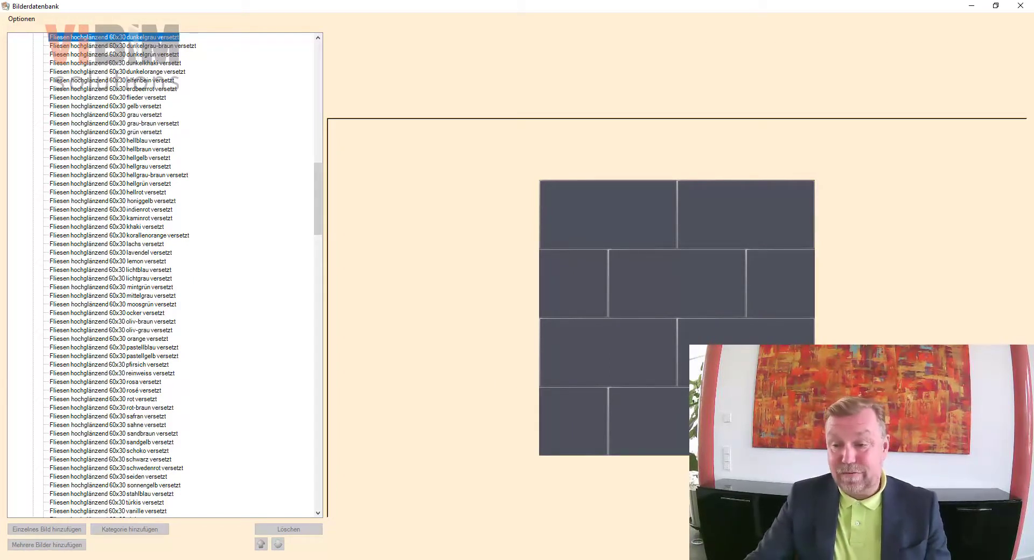
{"action": "key", "text": "Return"}
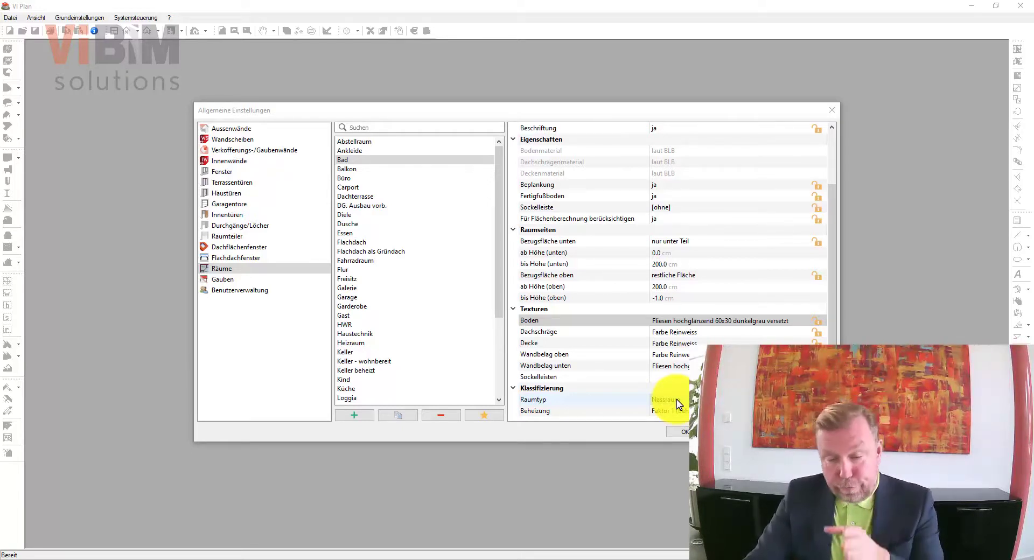
{"action": "left_click", "coordinate": [659, 554]}
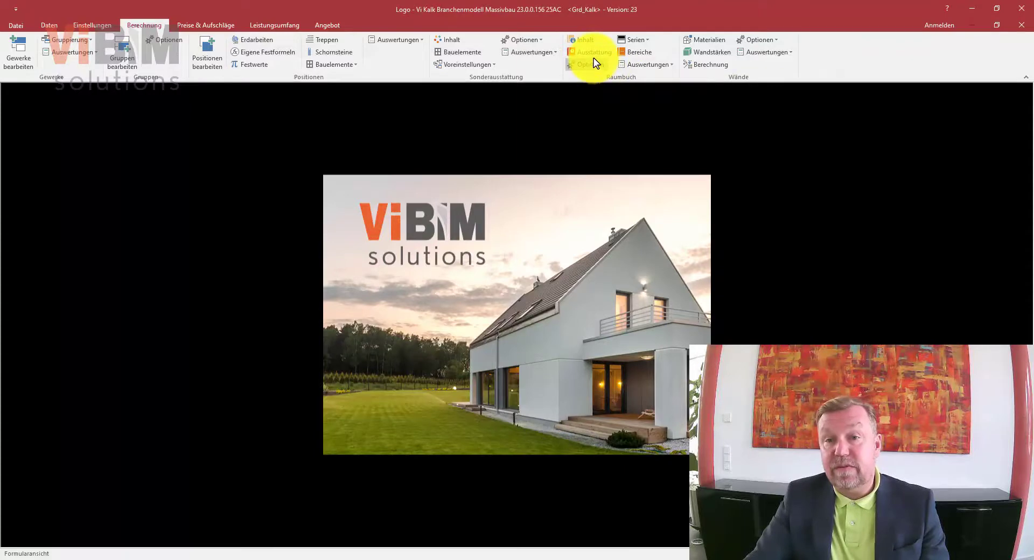
Step: Show Vi Kalk's Bad furnishing (Nassraum, radiator factor 1) and compare Vi-Plan's 200 cm lower wall height
{"action": "left_click", "coordinate": [593, 60]}
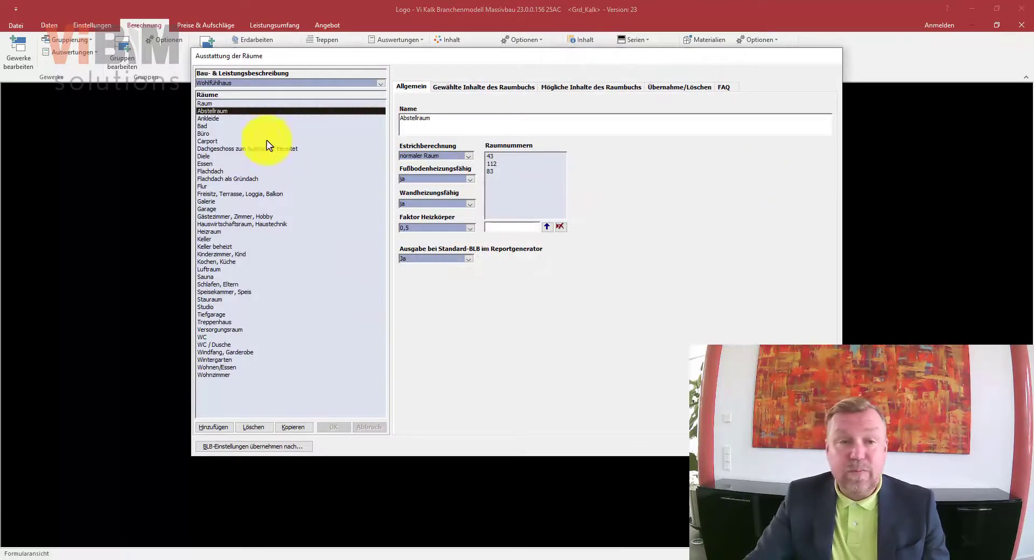
{"action": "left_click", "coordinate": [197, 126]}
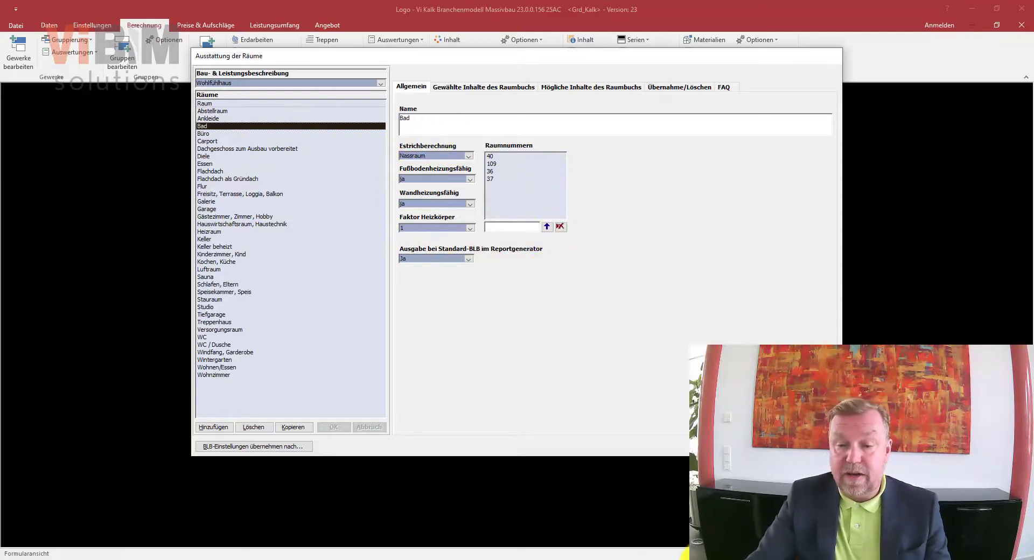
{"action": "left_click", "coordinate": [681, 558]}
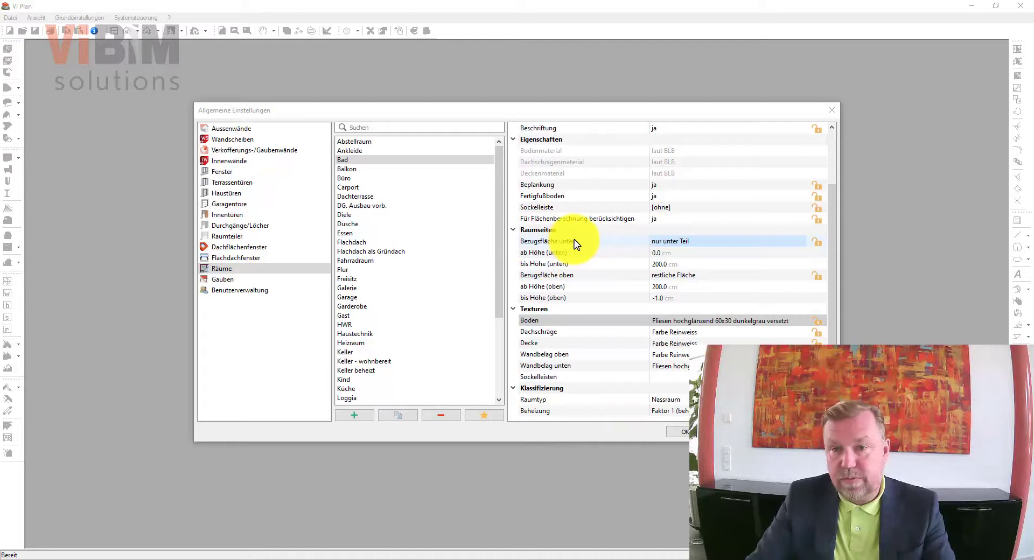
{"action": "left_click", "coordinate": [674, 262]}
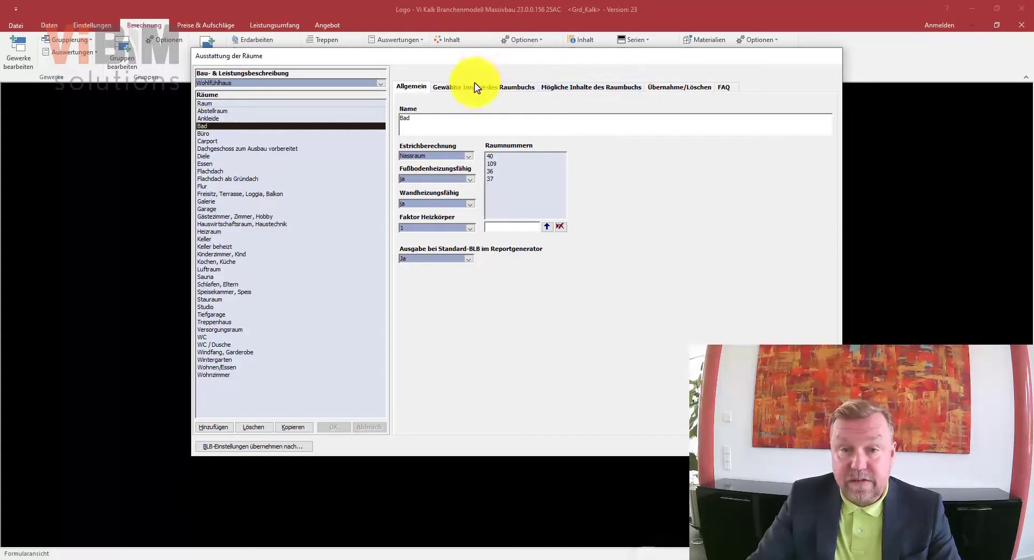
{"action": "left_click", "coordinate": [477, 86]}
{"action": "left_click", "coordinate": [826, 119]}
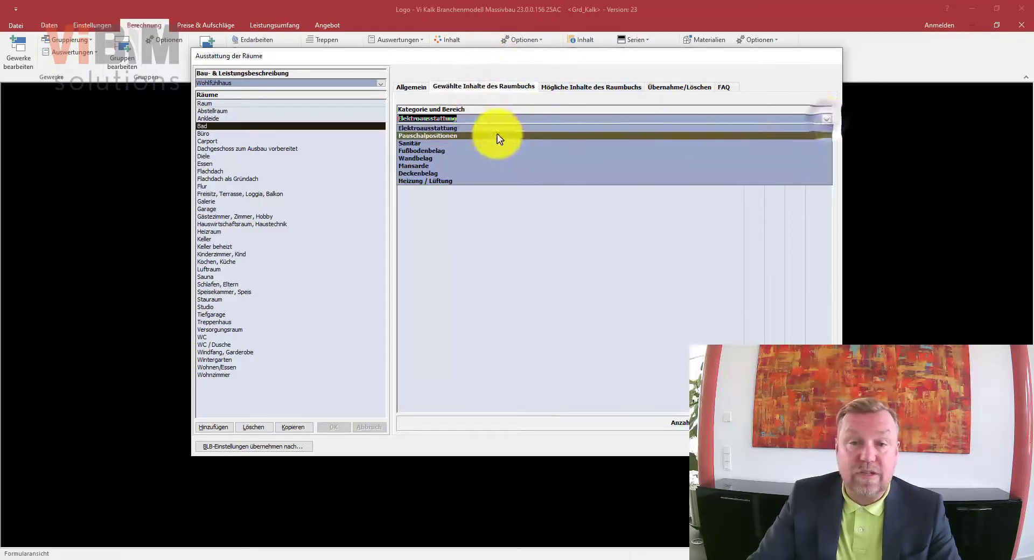
{"action": "left_click", "coordinate": [440, 158]}
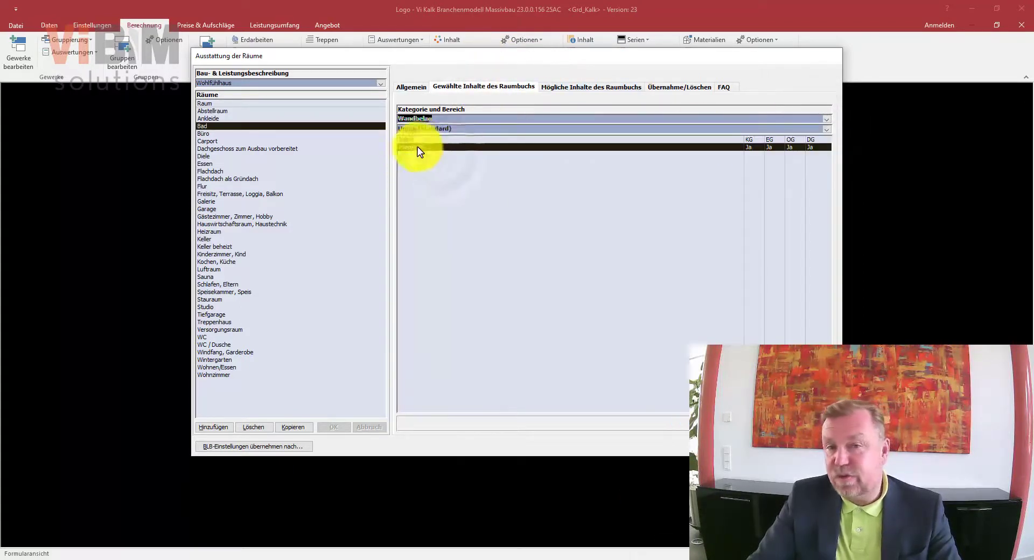
{"action": "left_click", "coordinate": [825, 129]}
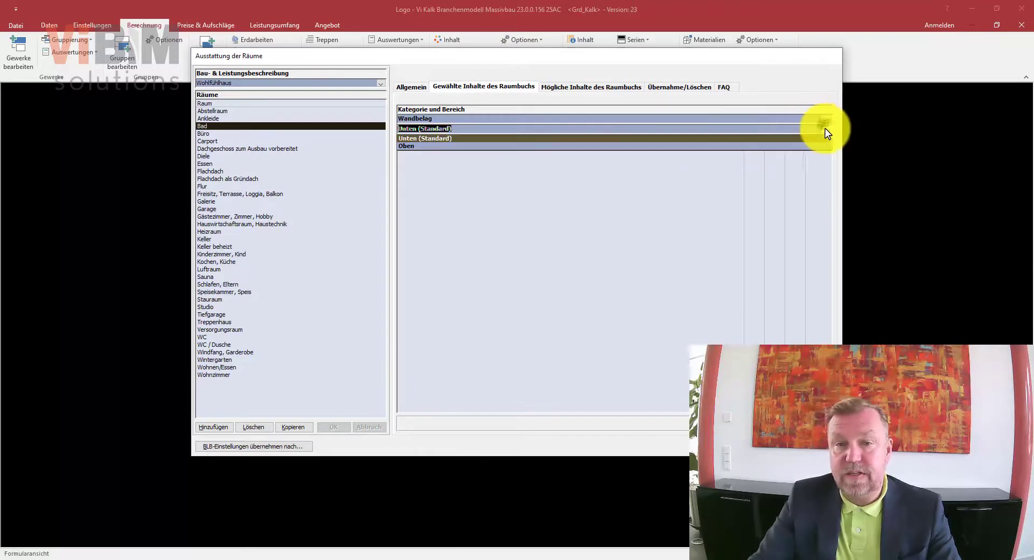
{"action": "left_click", "coordinate": [513, 145]}
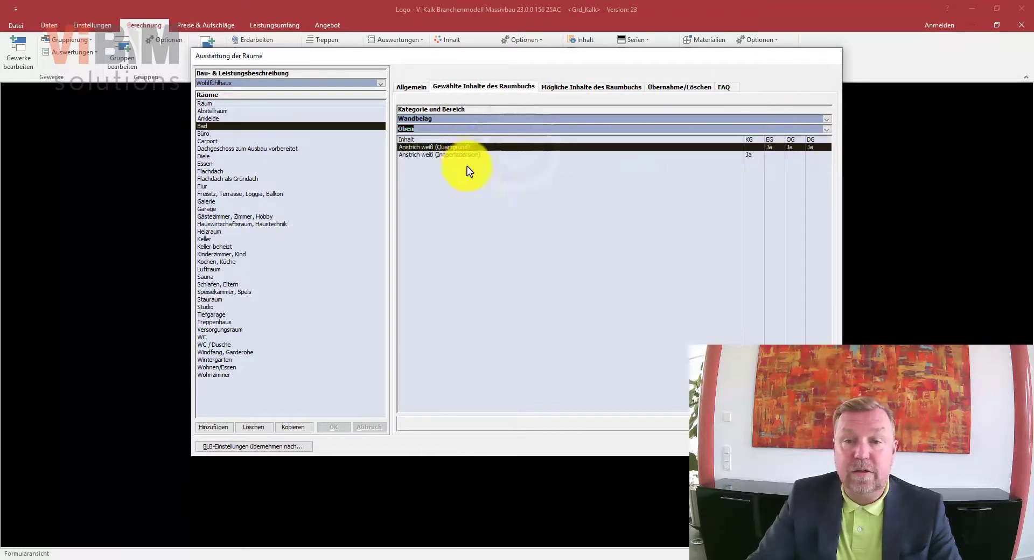
{"action": "left_click", "coordinate": [409, 86]}
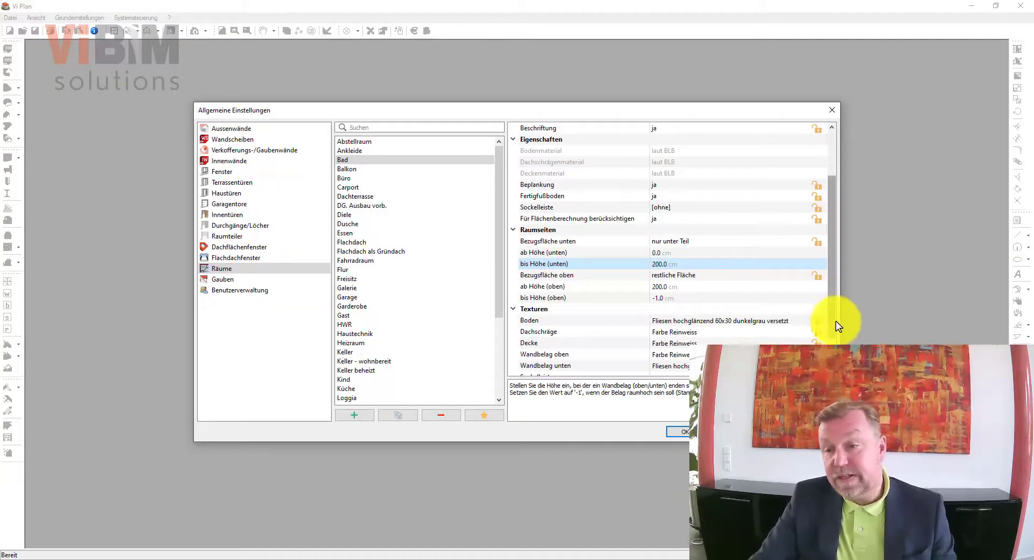
{"action": "scroll", "coordinate": [836, 321], "scroll_direction": "down", "scroll_amount": 2}
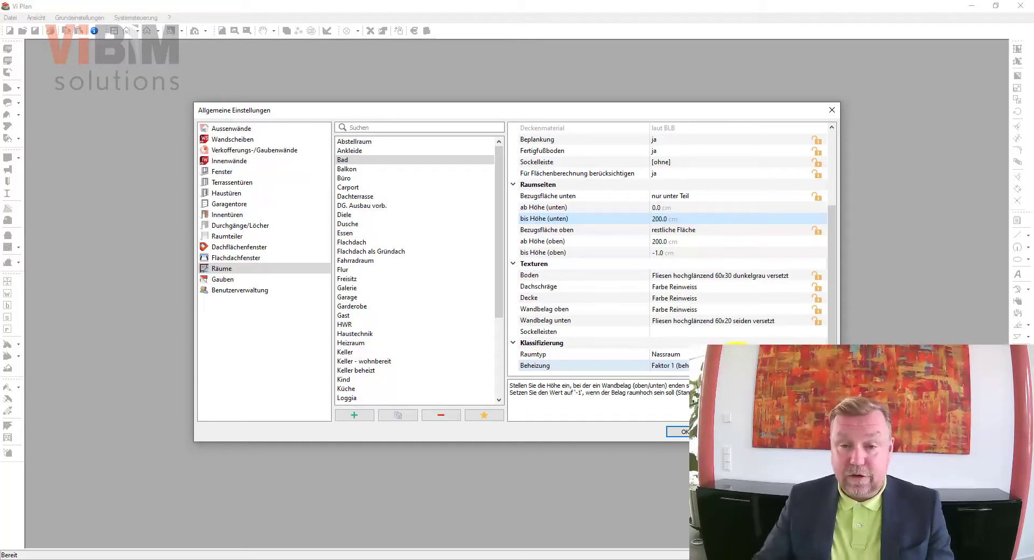
{"action": "scroll", "coordinate": [495, 313], "scroll_direction": "down", "scroll_amount": 2}
{"action": "scroll", "coordinate": [491, 366], "scroll_direction": "down", "scroll_amount": 3}
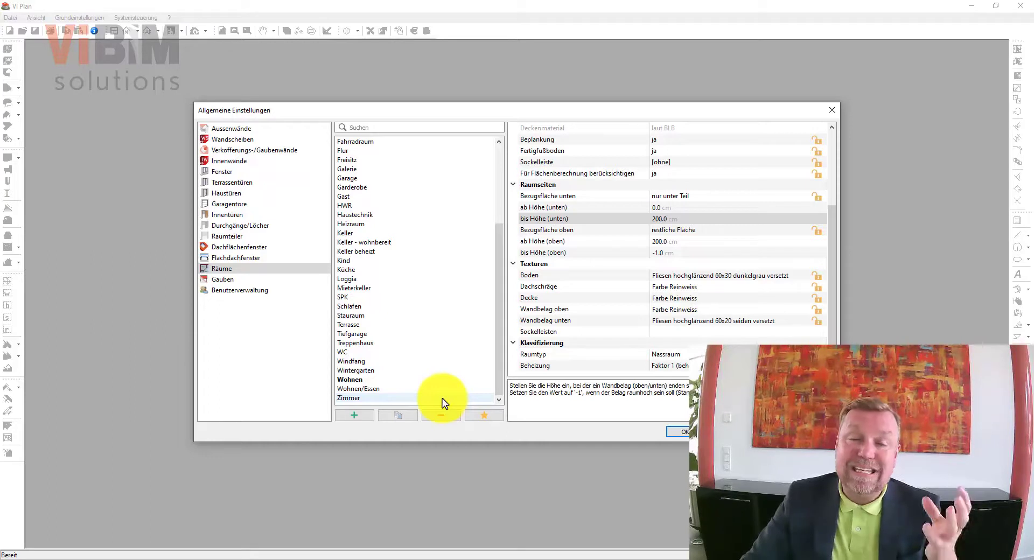
Step: Compare Vi-Plan's Dachterrasse defaults with Vi Kalk's Freisitz, Terrasse, Loggia, Balkon entry
{"action": "left_click_drag", "start_coordinate": [499, 299], "coordinate": [525, 198]}
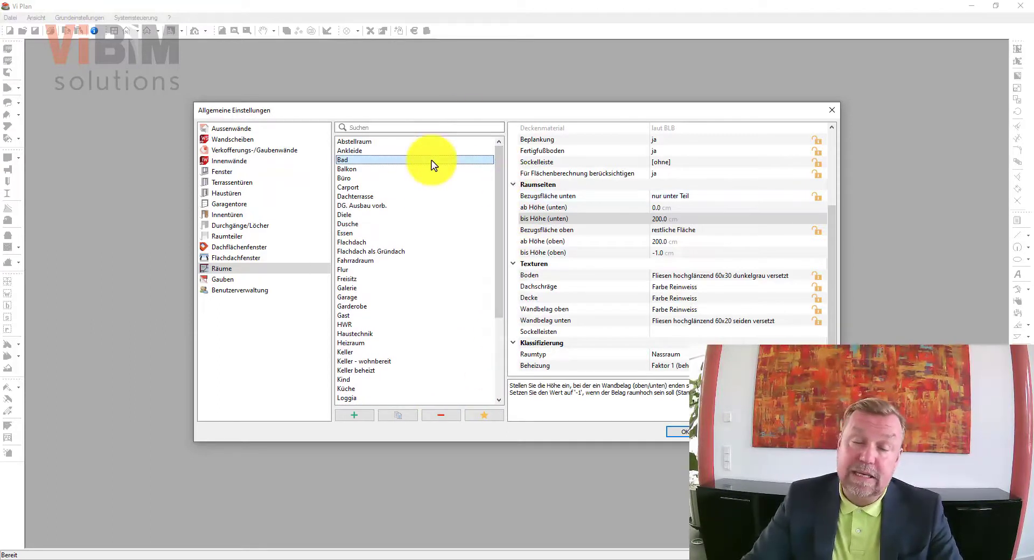
{"action": "left_click", "coordinate": [380, 197]}
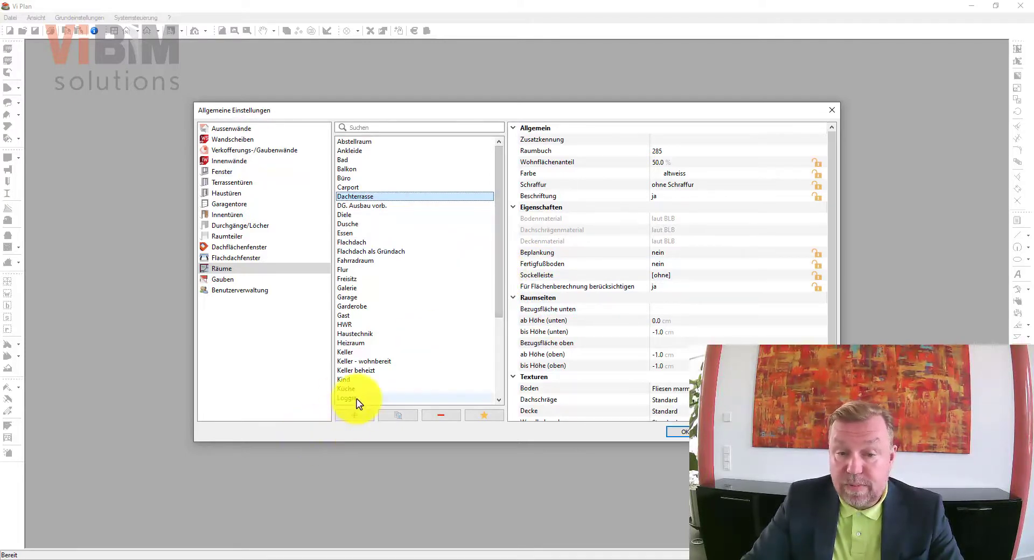
{"action": "left_click", "coordinate": [667, 557]}
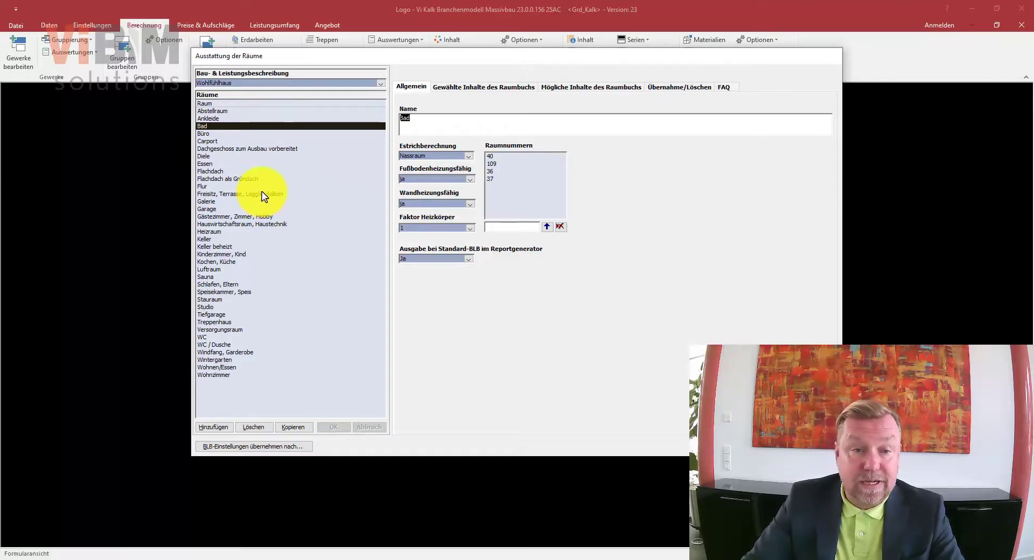
{"action": "left_click", "coordinate": [262, 193]}
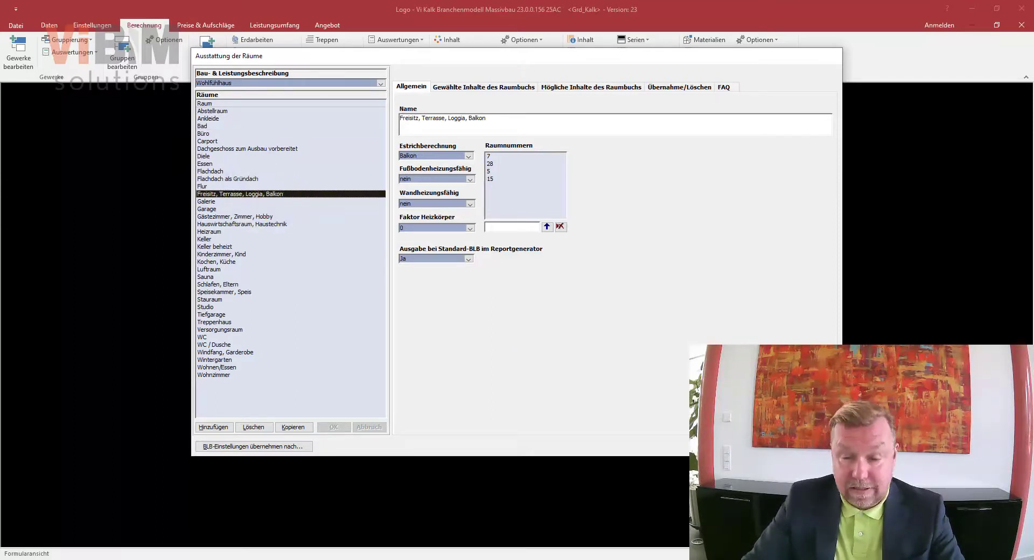
{"action": "left_click", "coordinate": [667, 525]}
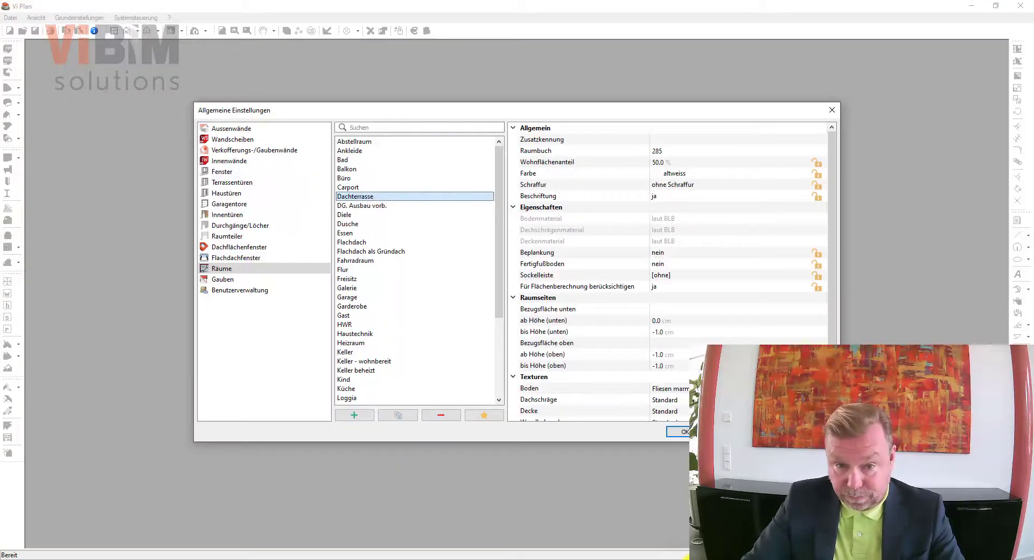
Step: Show the Fahrradraum defaults: Raumbuch 520, 0.0 % Wohnflächenanteil, Standard floor texture
{"action": "key", "text": "alt+Tab"}
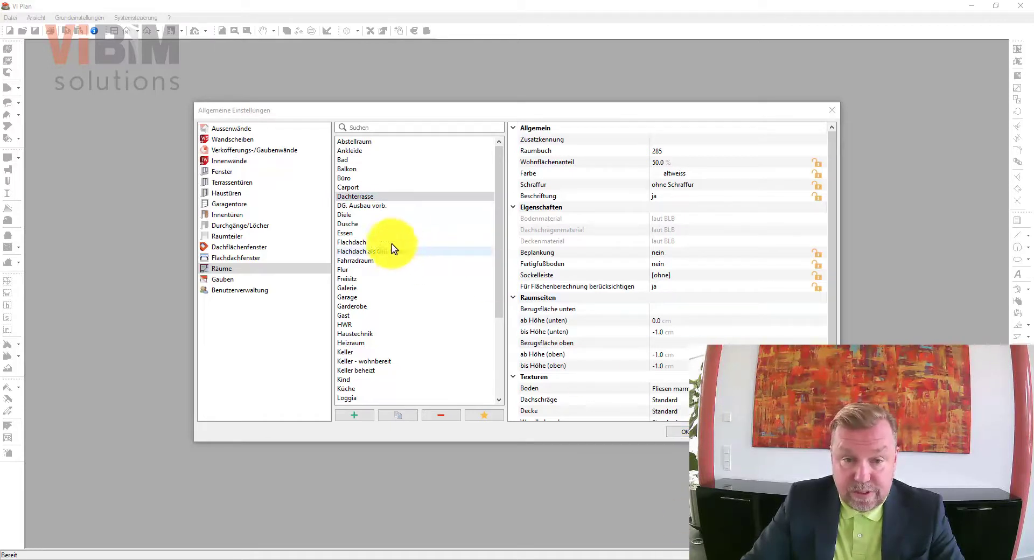
{"action": "left_click", "coordinate": [377, 260]}
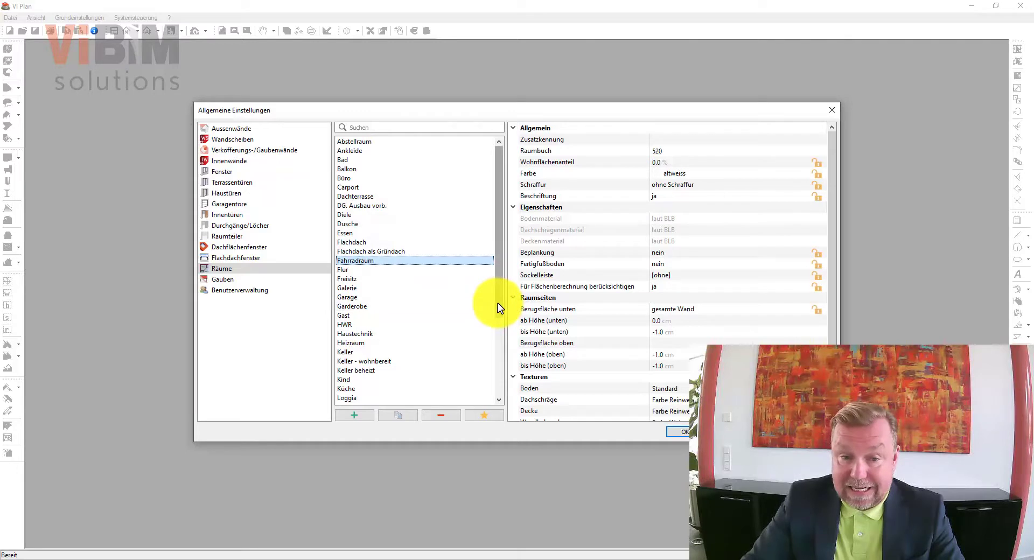
{"action": "left_click_drag", "start_coordinate": [497, 303], "coordinate": [497, 389]}
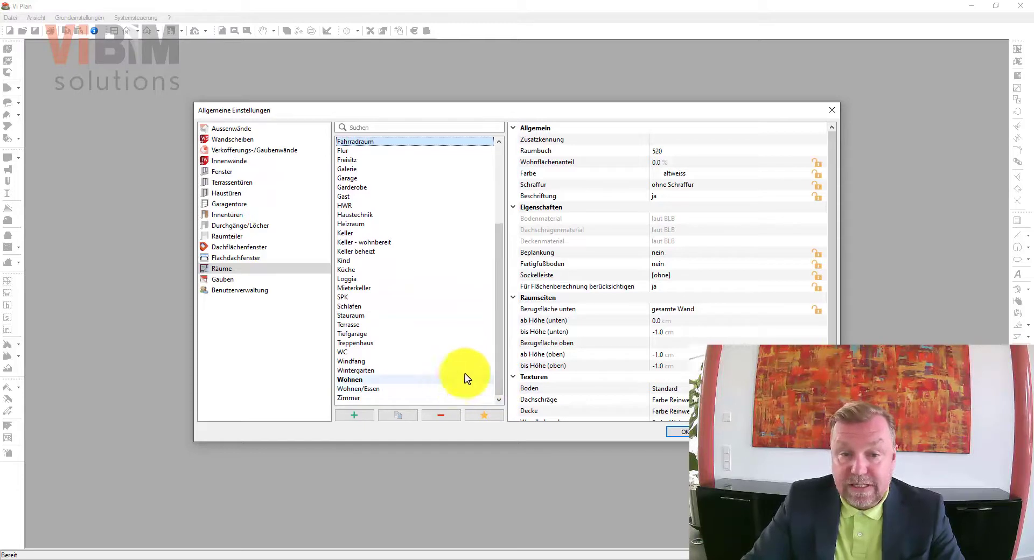